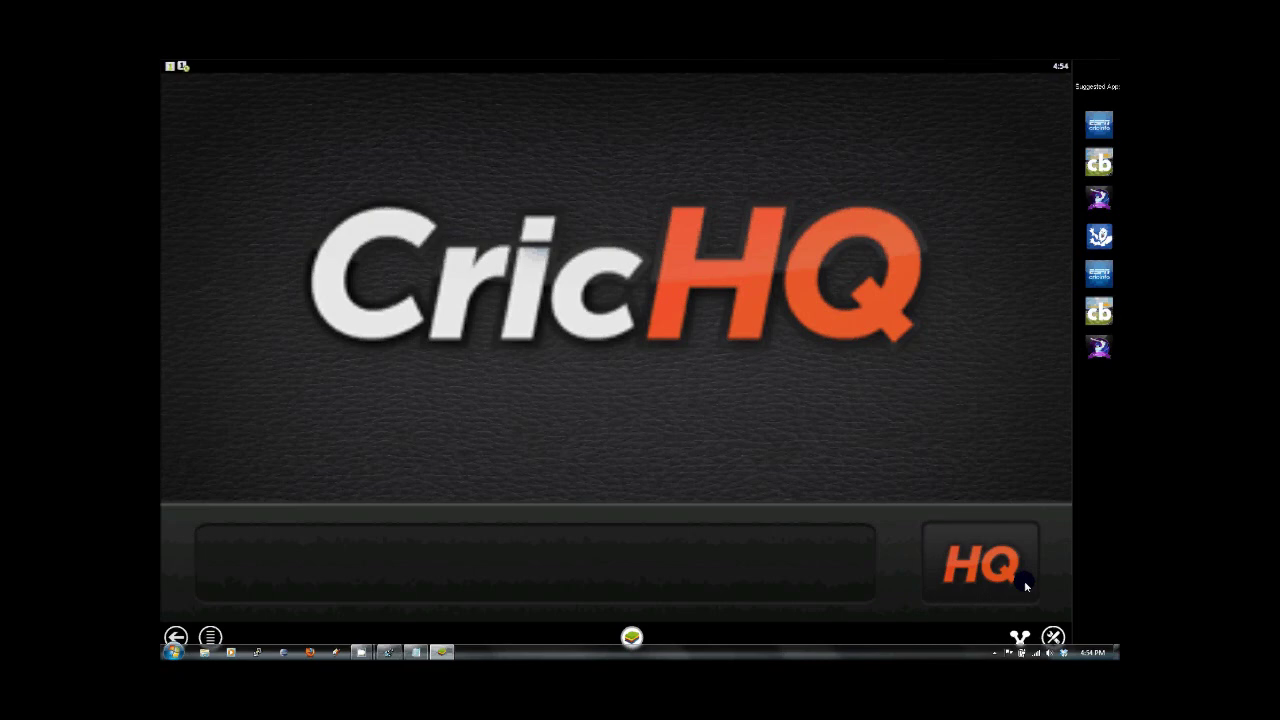
# Start a new match and choose the custom nine-player, 15-over match type.
pyautogui.click(962, 546)
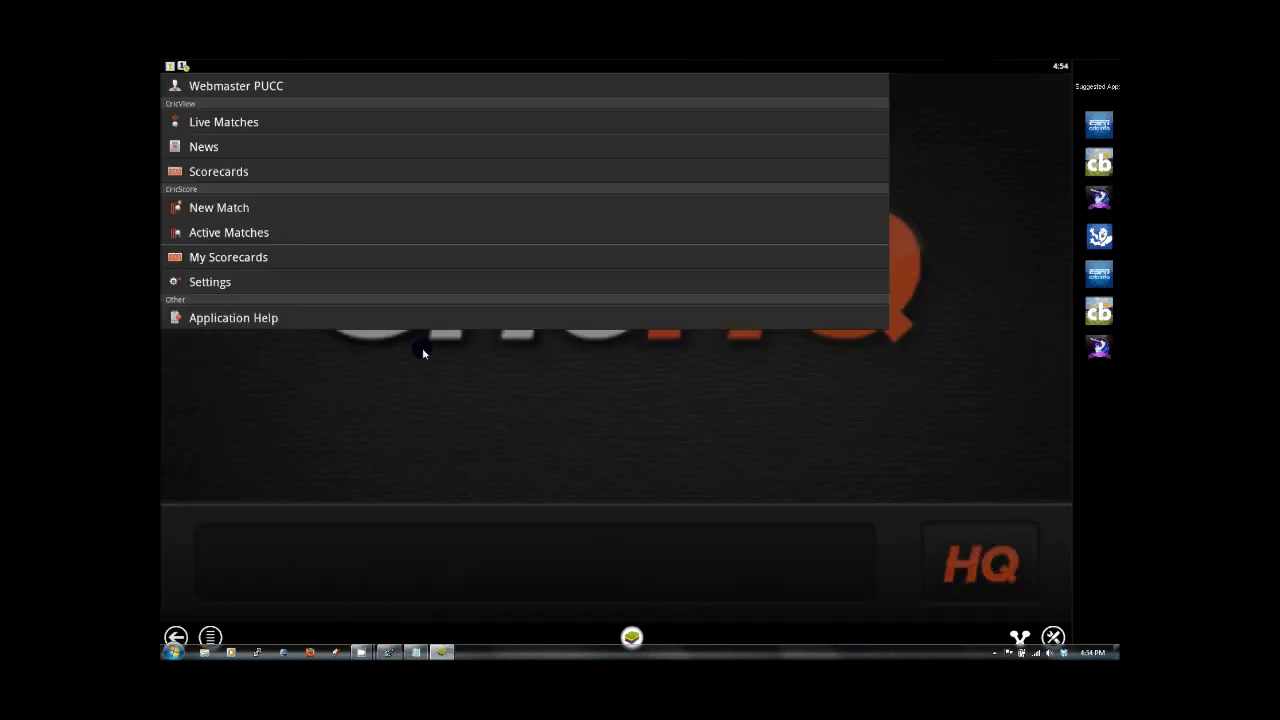
pyautogui.click(251, 213)
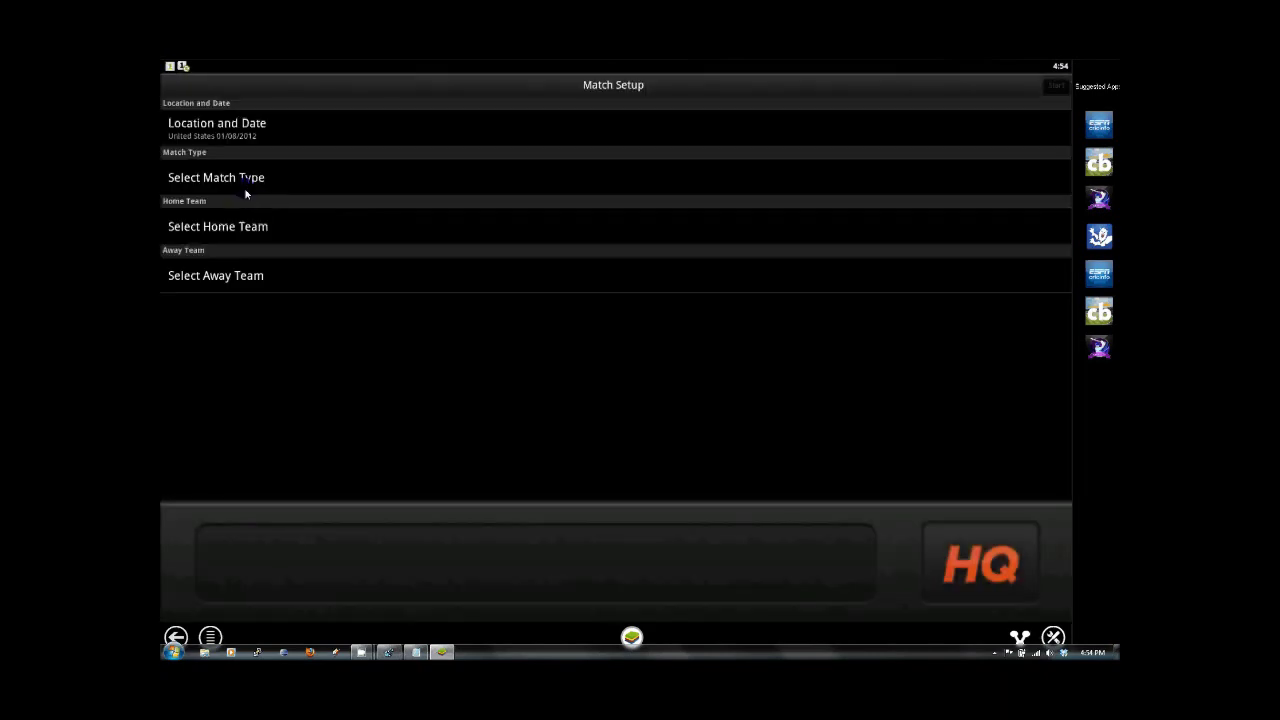
pyautogui.click(251, 127)
pyautogui.click(255, 178)
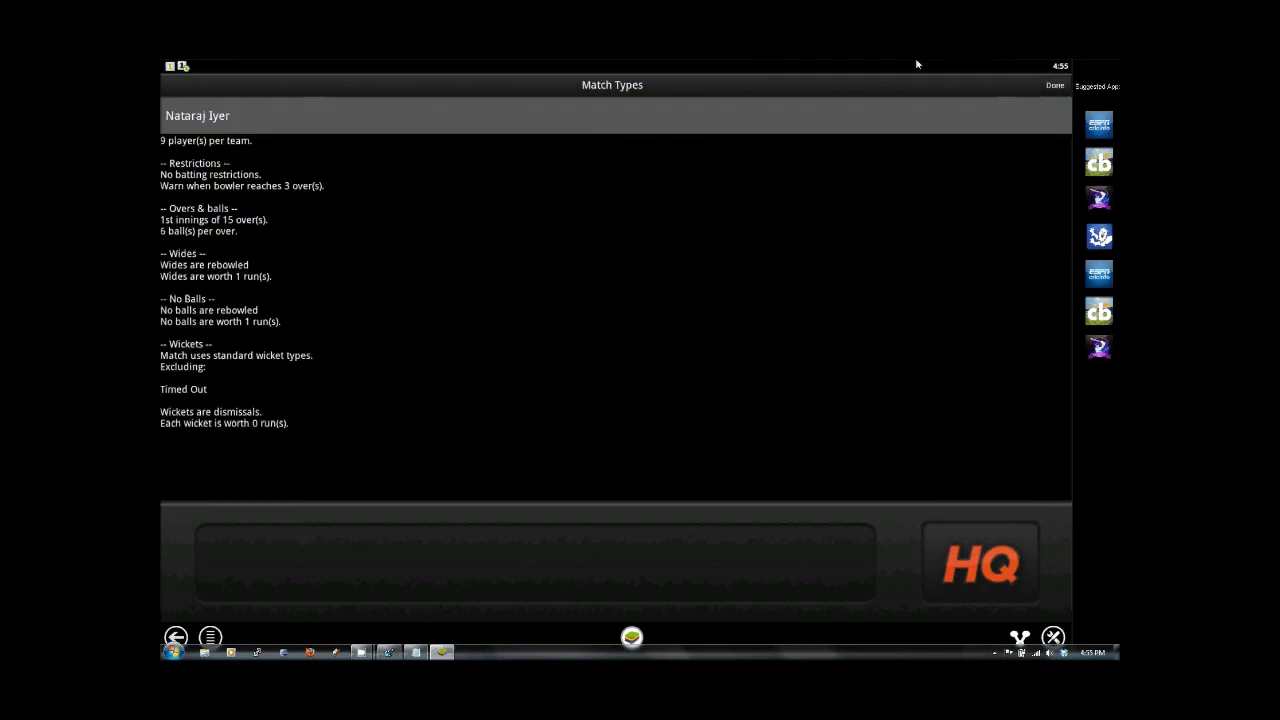
pyautogui.click(1055, 85)
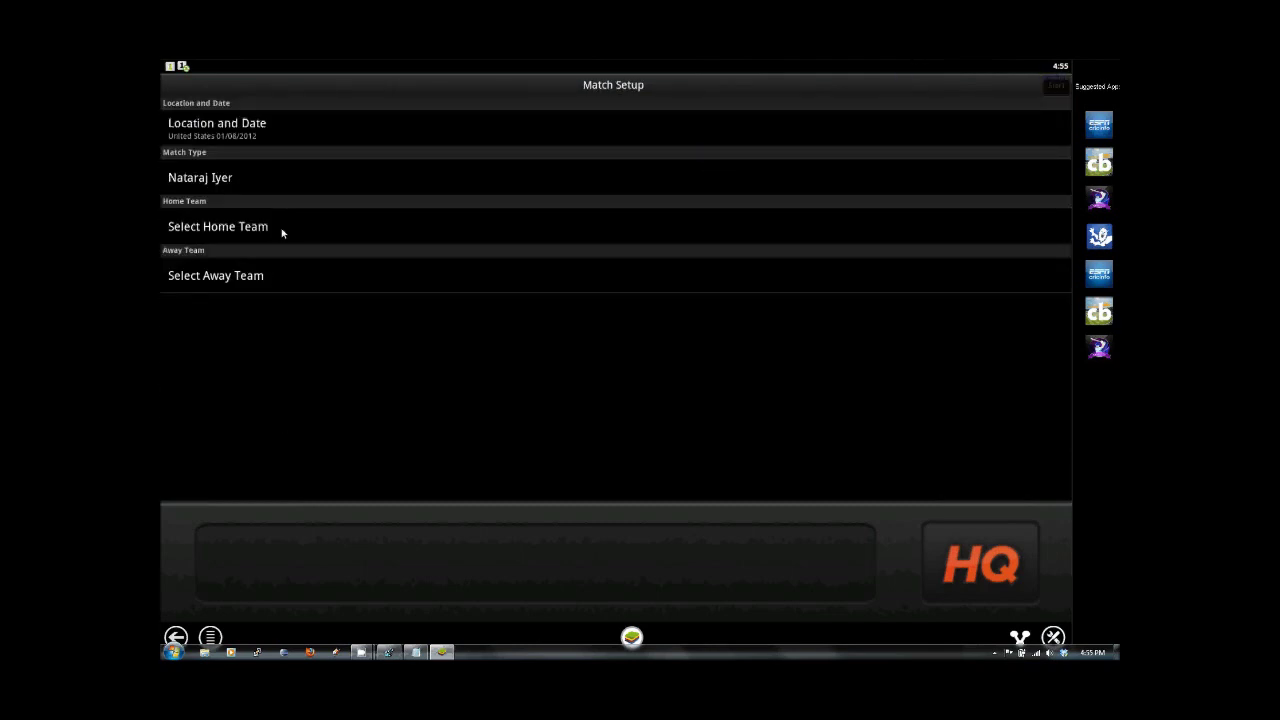
# Set the home team to the Peace team from the Peace club.
pyautogui.click(281, 229)
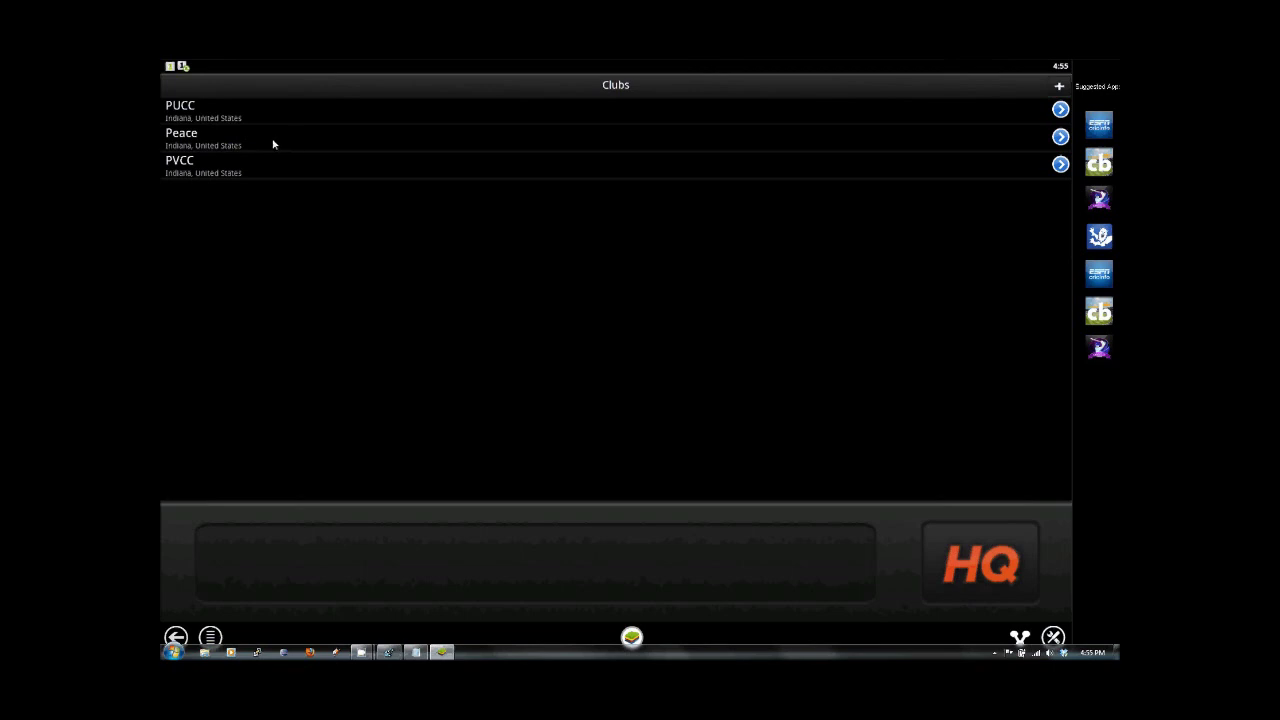
pyautogui.click(229, 143)
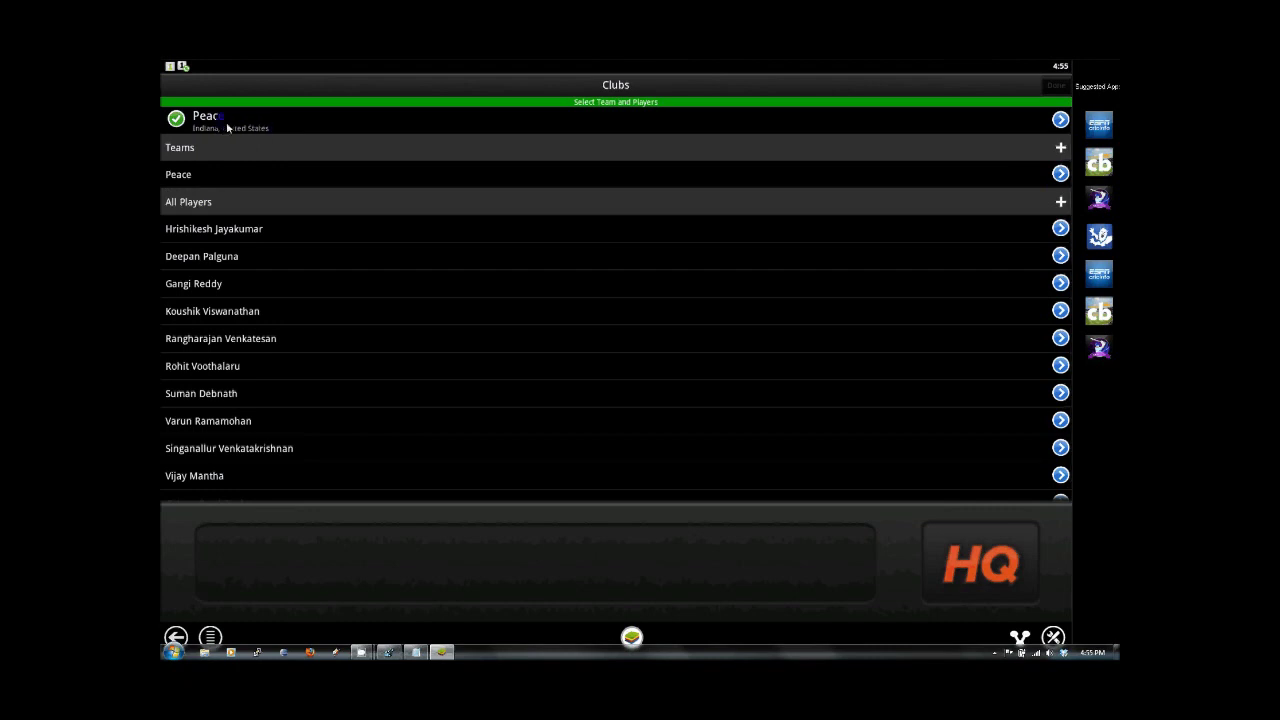
pyautogui.click(188, 148)
pyautogui.click(194, 148)
pyautogui.click(204, 174)
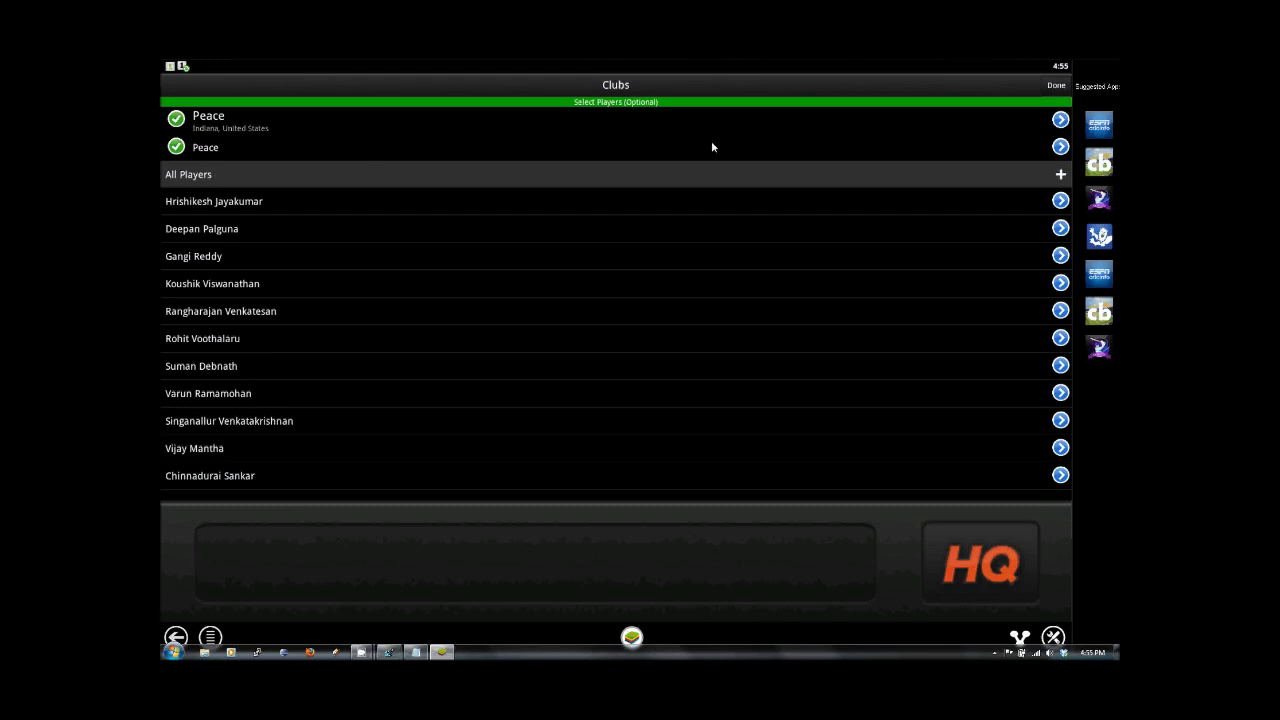
pyautogui.click(1050, 90)
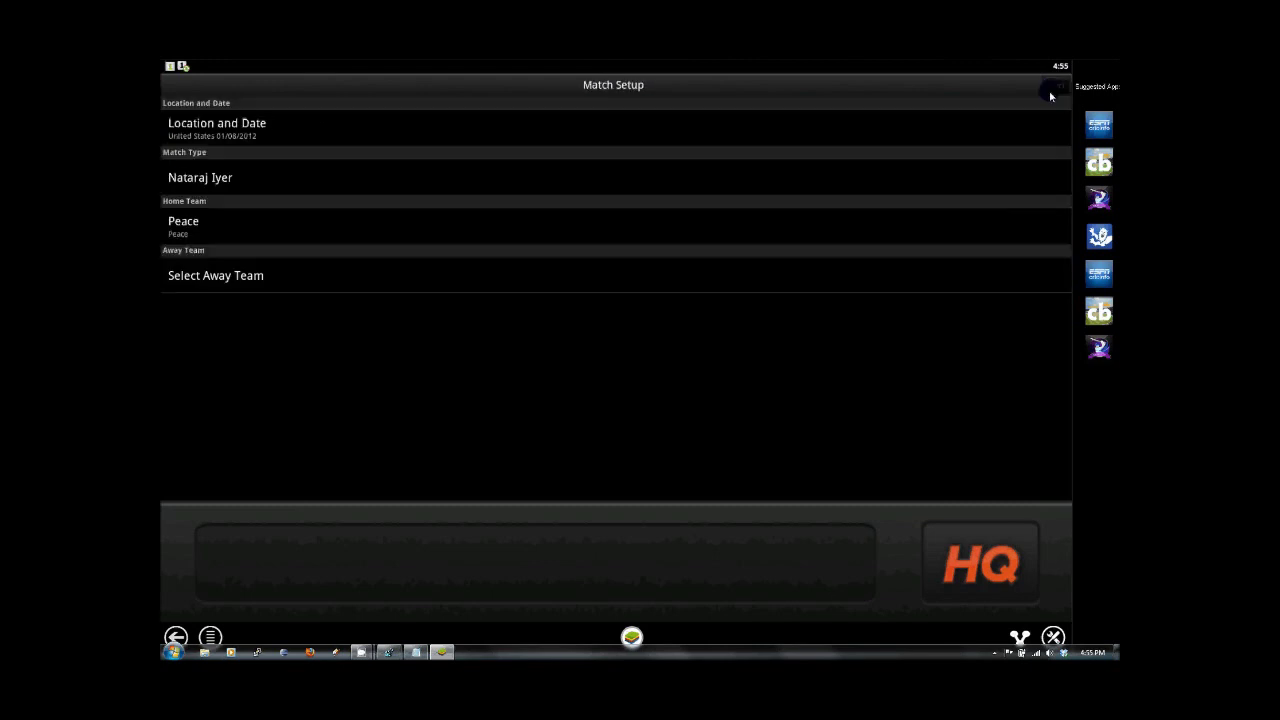
# Set the away team to the PVCC team from the PVCC club.
pyautogui.click(249, 276)
pyautogui.click(243, 275)
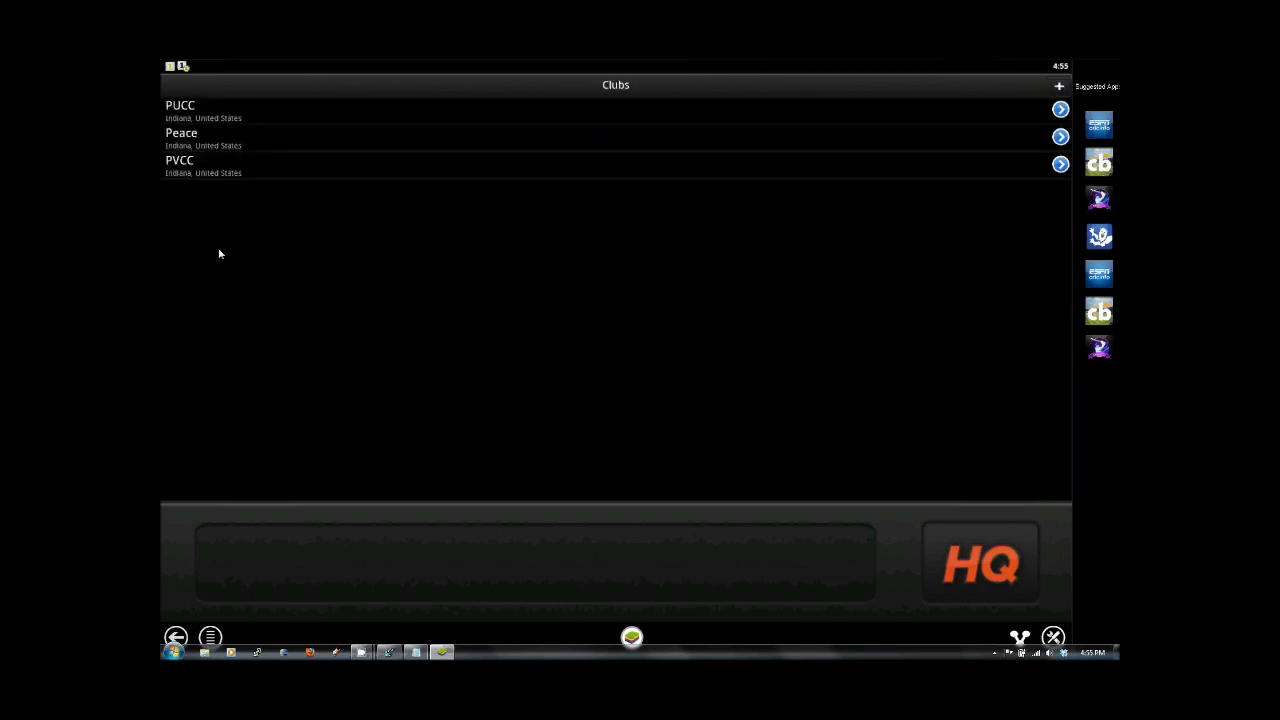
pyautogui.click(220, 164)
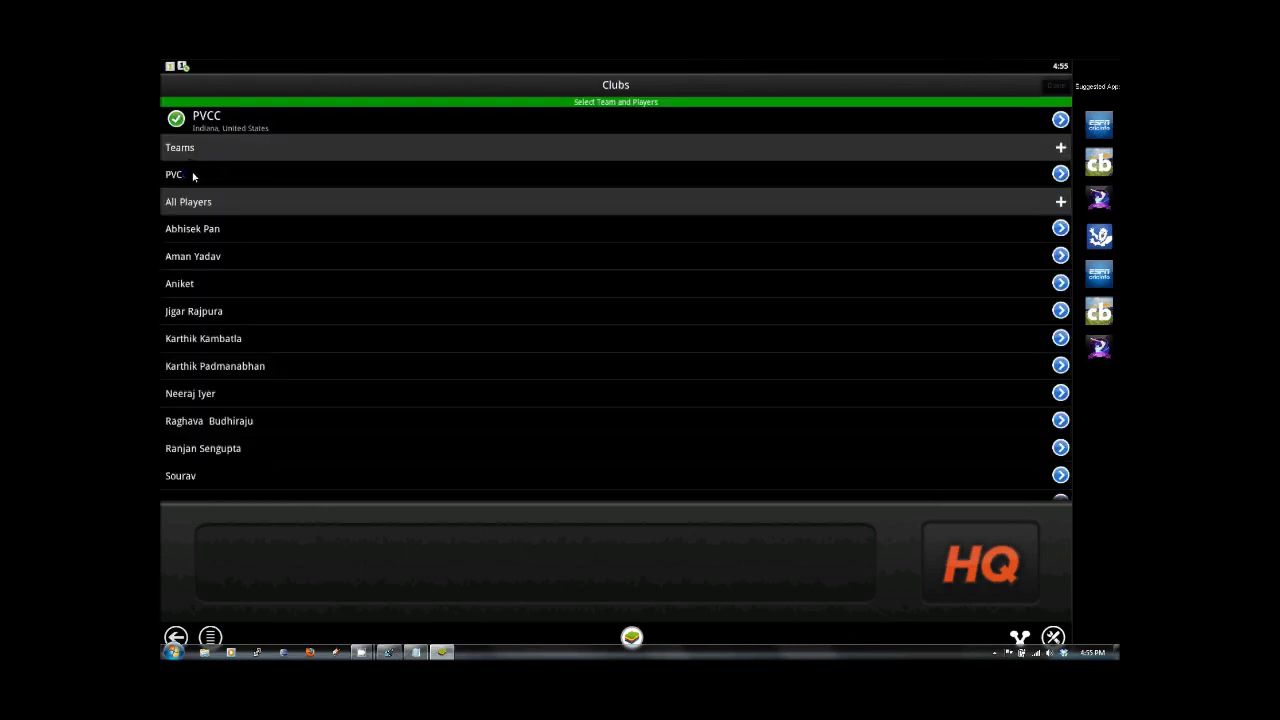
pyautogui.click(193, 176)
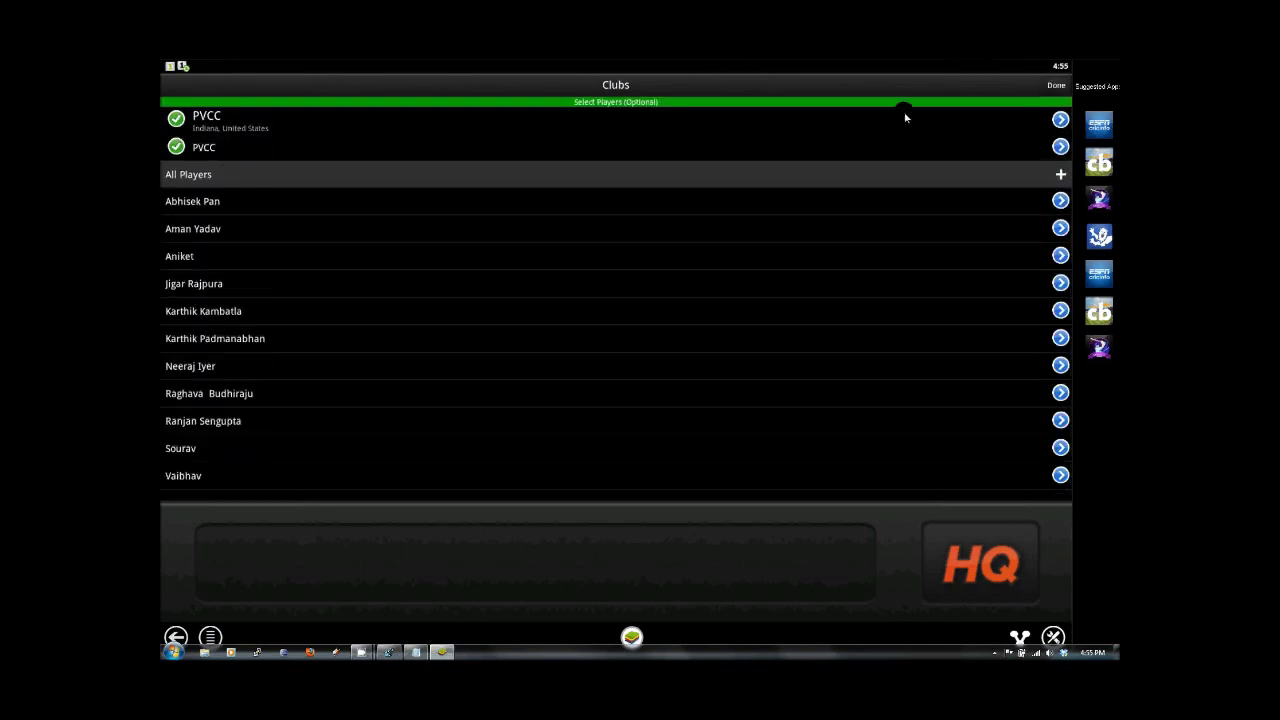
pyautogui.click(1055, 87)
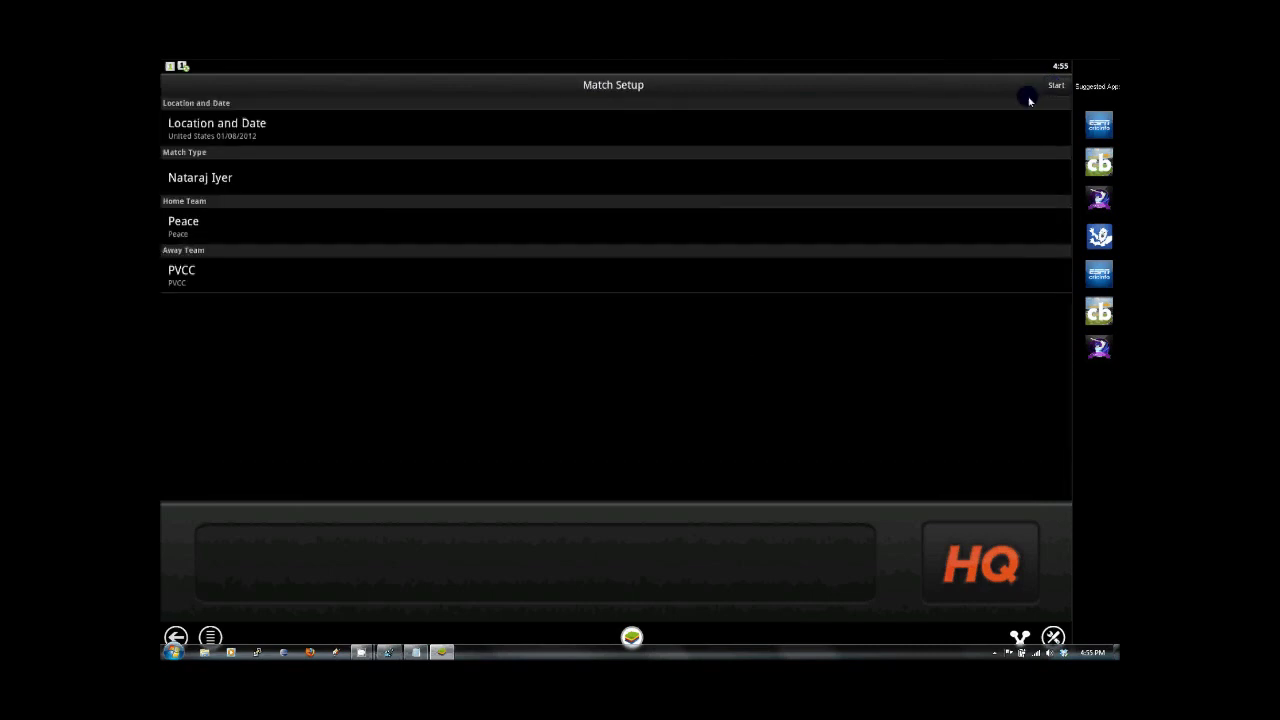
# Start the match to reach the new innings setup screen.
pyautogui.click(1064, 92)
pyautogui.click(1057, 88)
pyautogui.click(1054, 91)
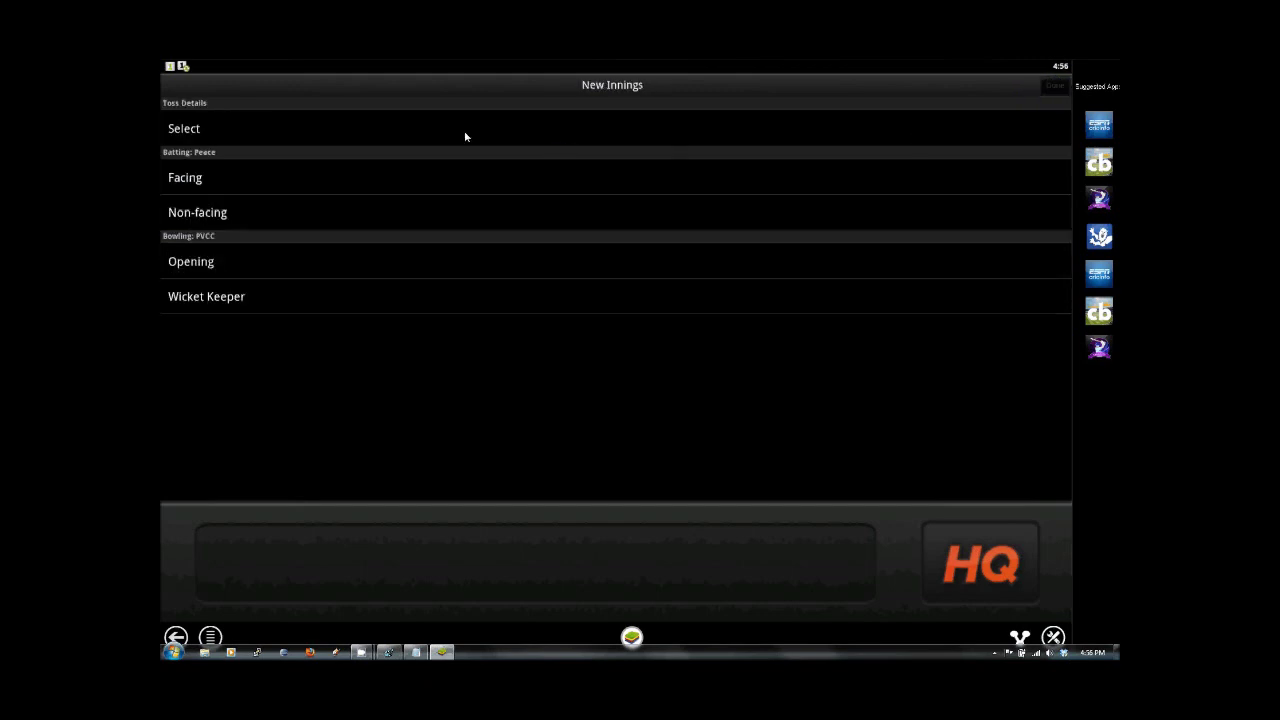
# Record the toss as won by PVCC, electing to bat.
pyautogui.click(425, 130)
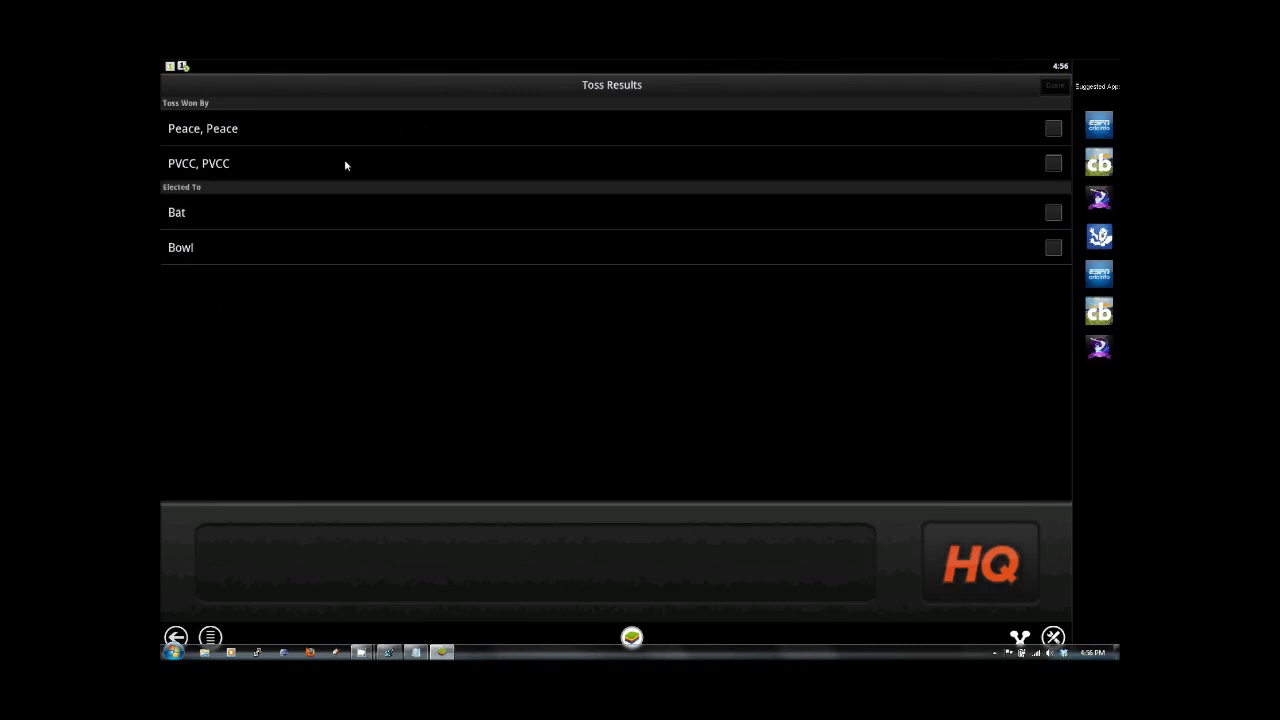
pyautogui.click(323, 212)
pyautogui.click(1053, 90)
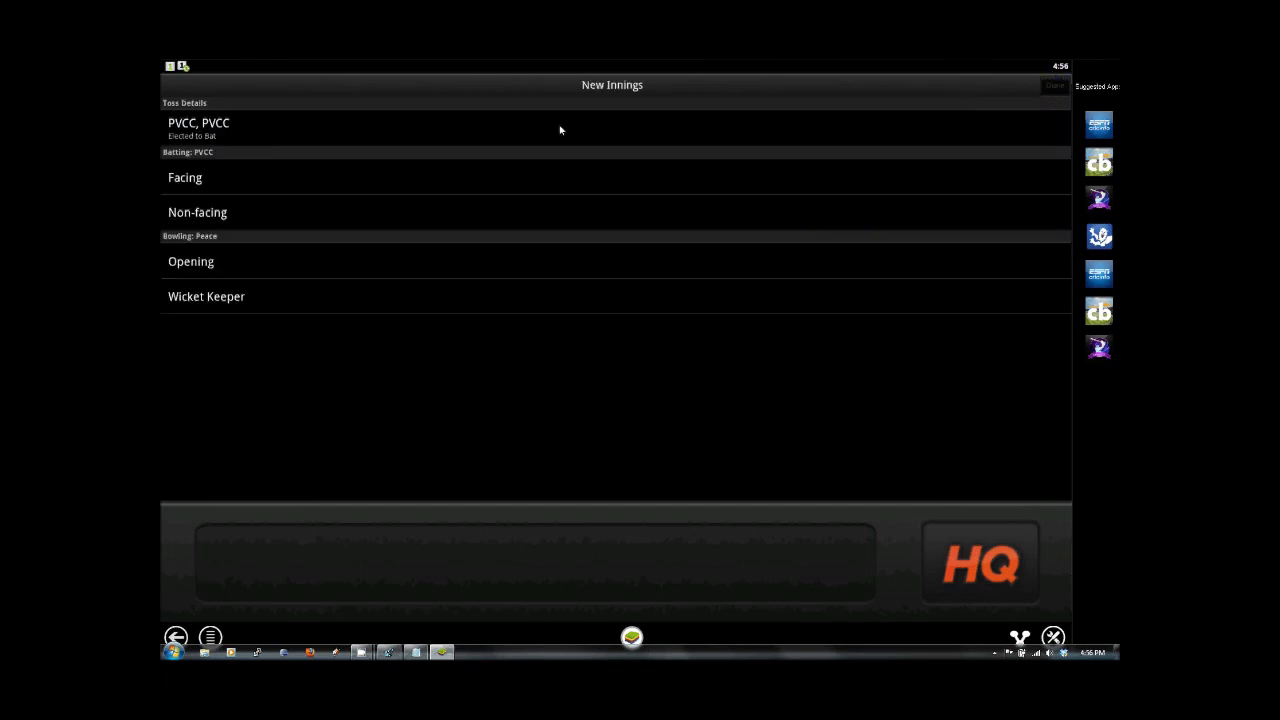
# Pick PVCC's striker and non-striker and Peace's opening bowler and wicket keeper, then begin live scoring.
pyautogui.click(354, 179)
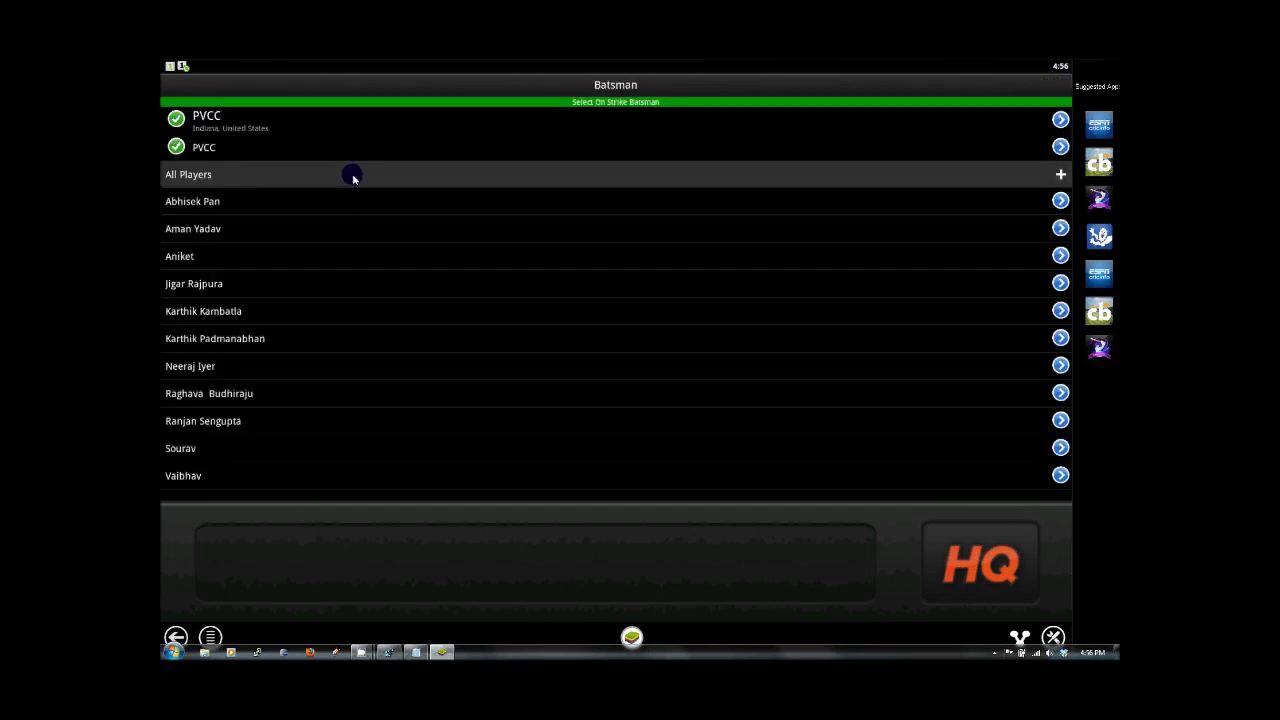
pyautogui.click(283, 203)
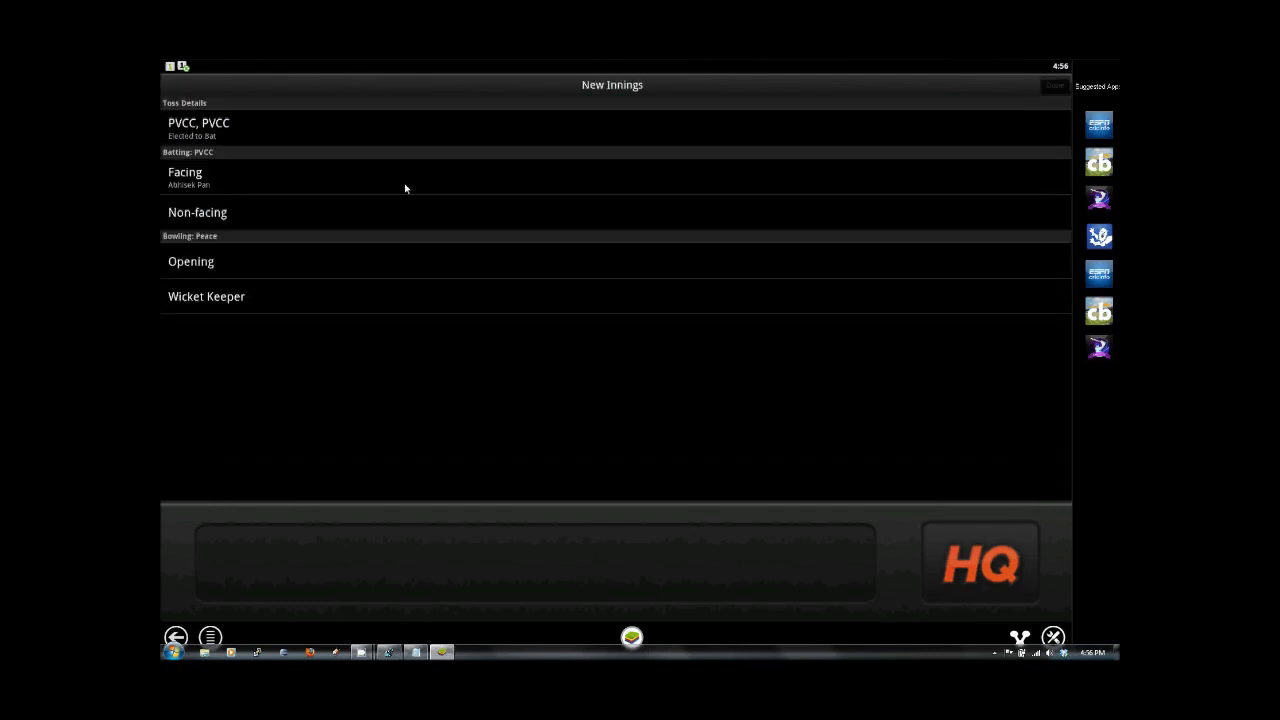
pyautogui.click(382, 213)
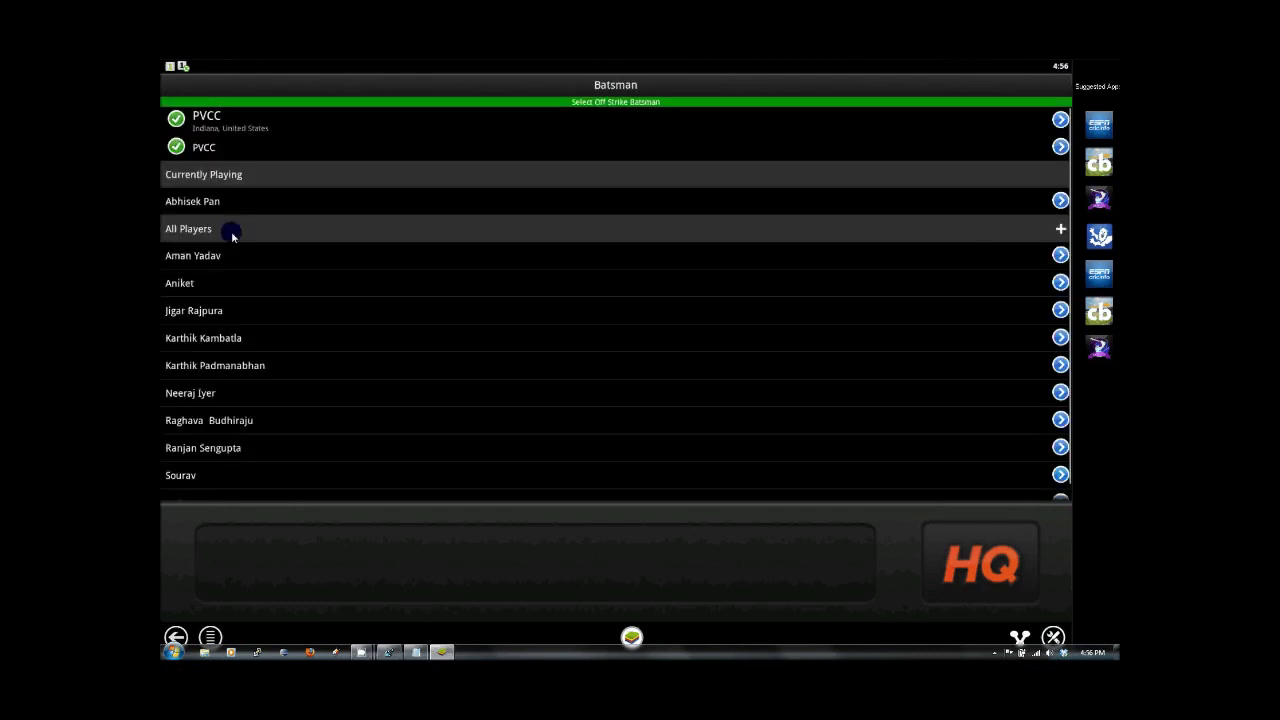
pyautogui.click(282, 309)
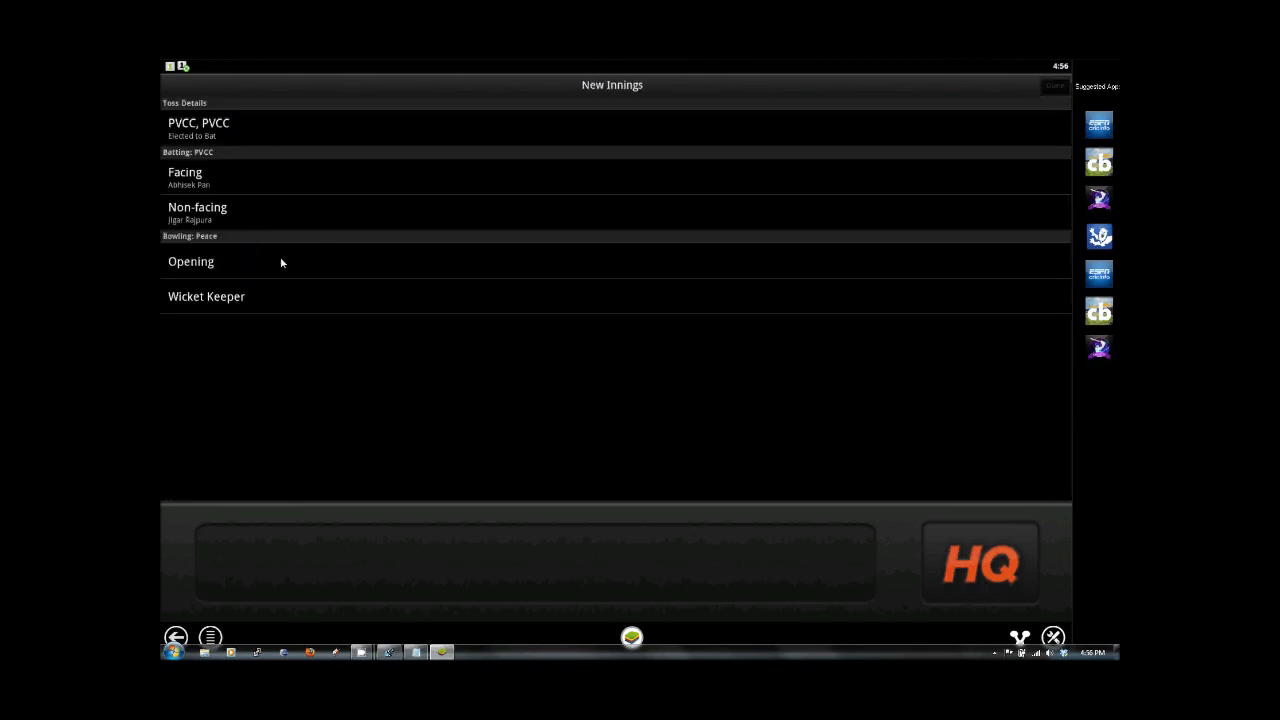
pyautogui.click(282, 262)
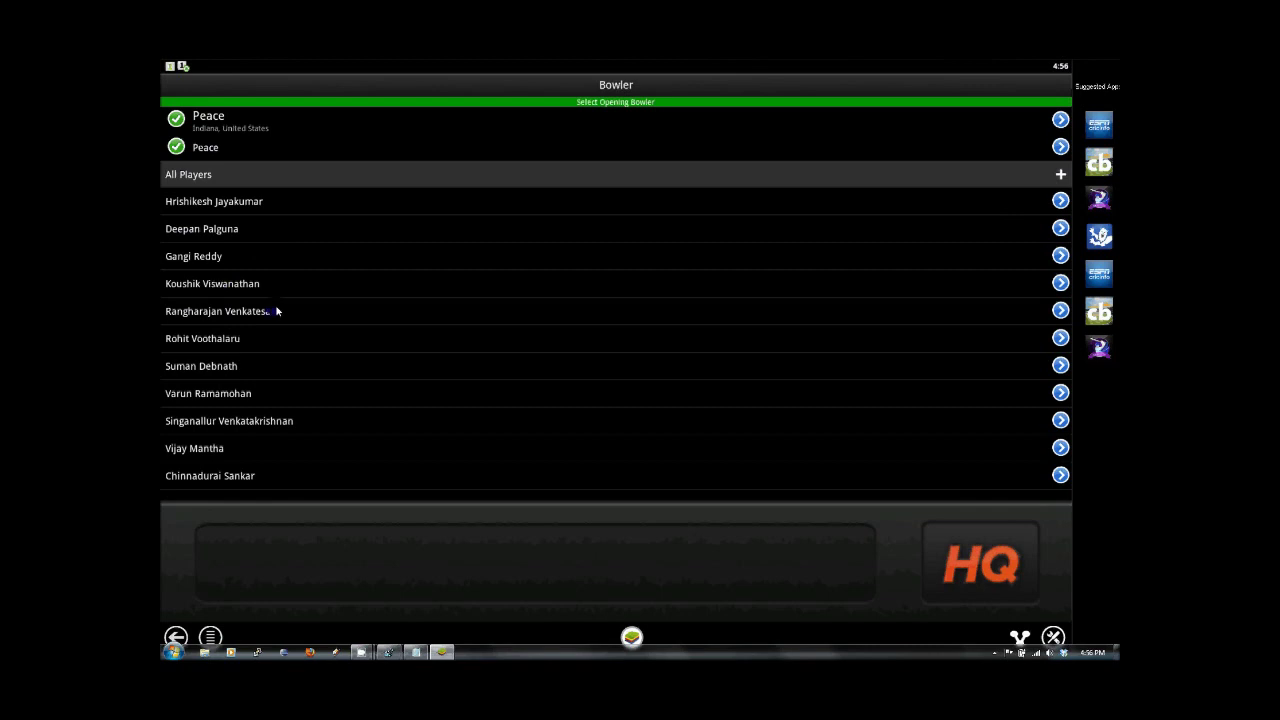
pyautogui.click(259, 313)
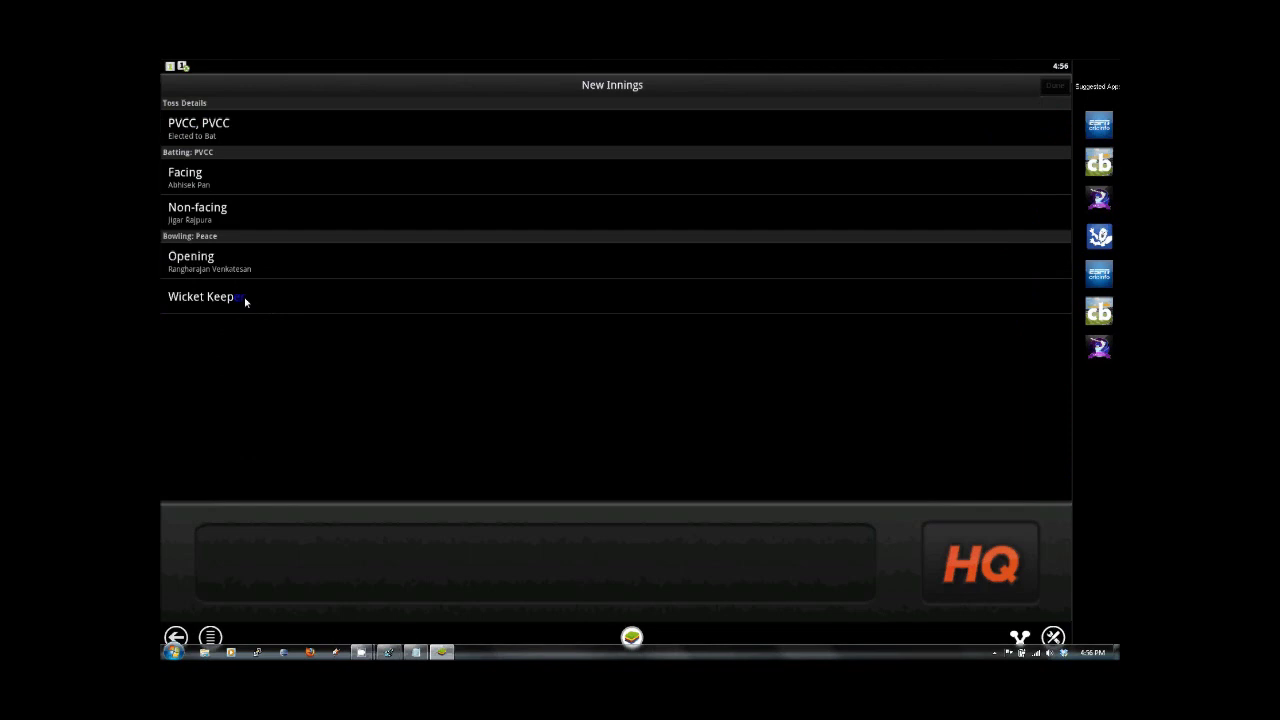
pyautogui.click(241, 303)
pyautogui.click(267, 338)
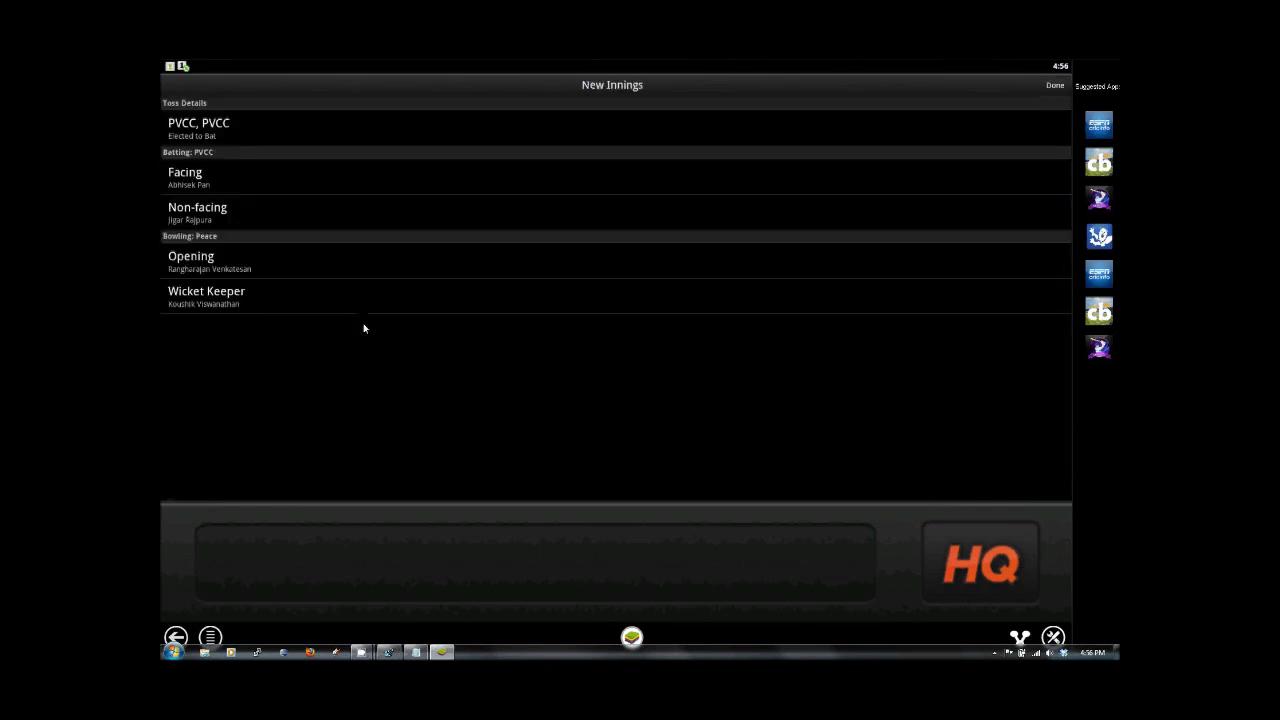
pyautogui.click(1054, 85)
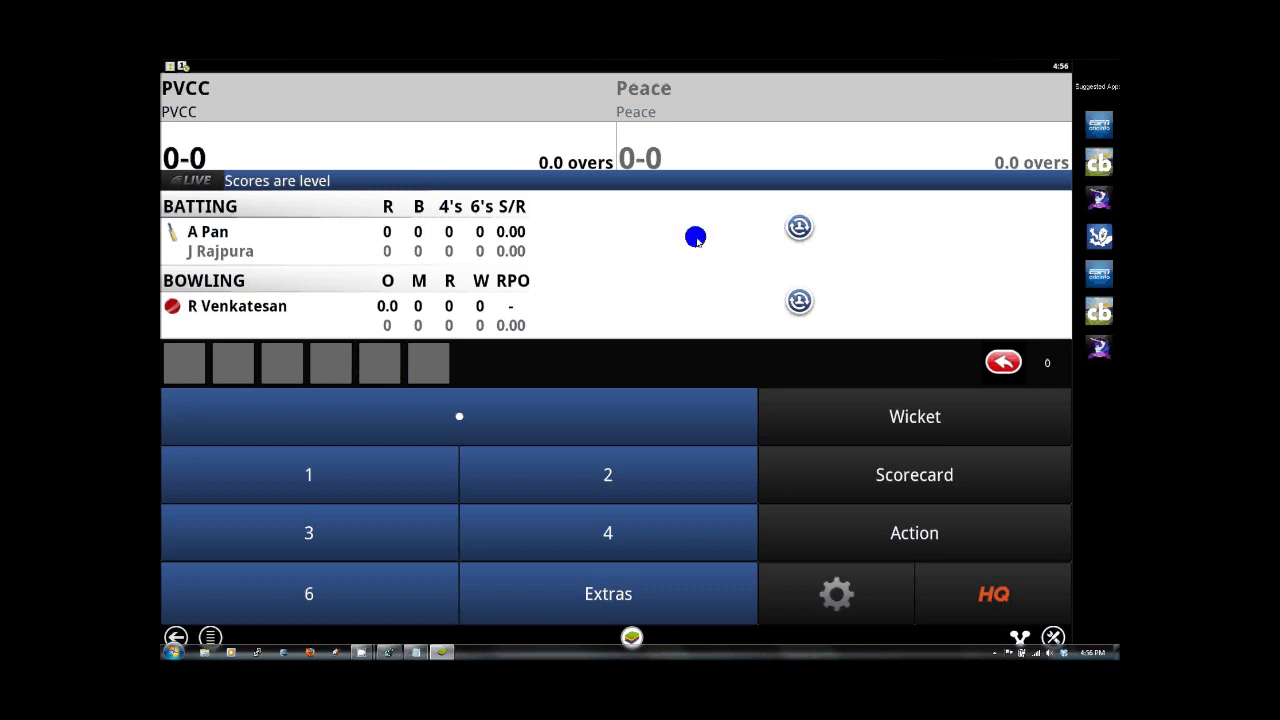
# Swap strike so the non-striking PVCC opener is on strike at 0-0.
pyautogui.click(803, 229)
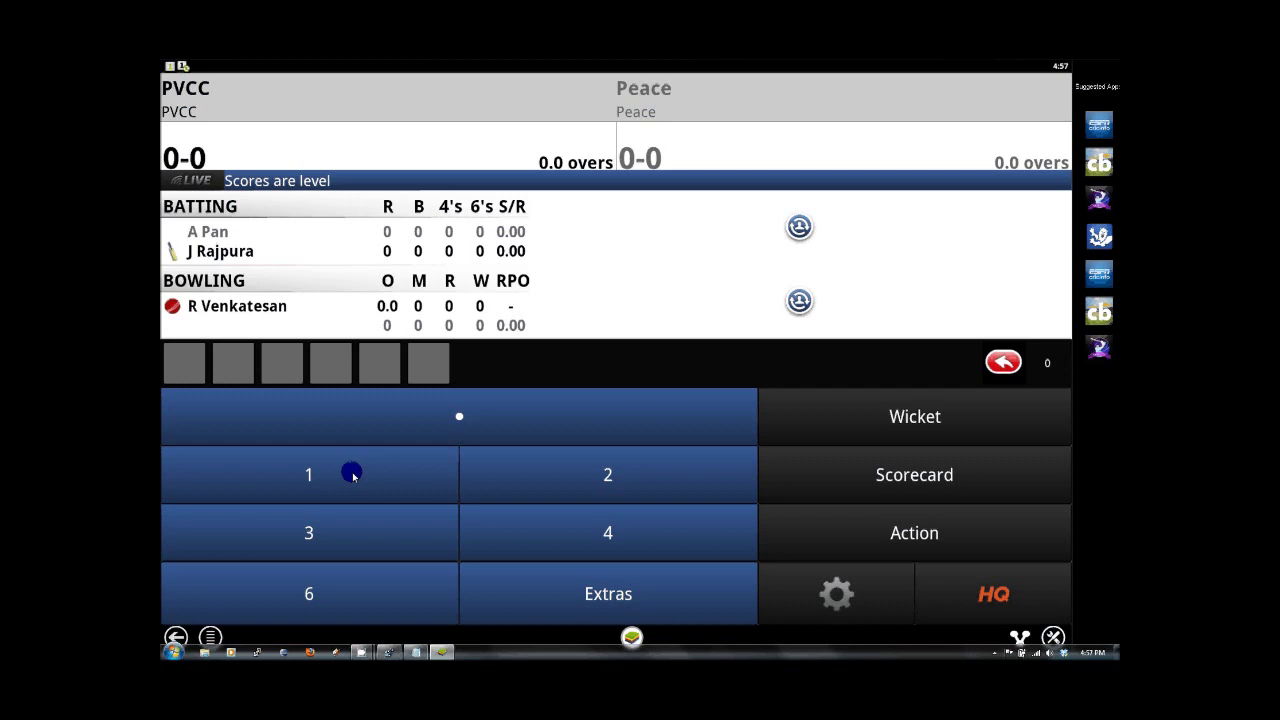
# Delete the mistaken two-run first ball and score a single instead, making it 1-0.
pyautogui.click(586, 475)
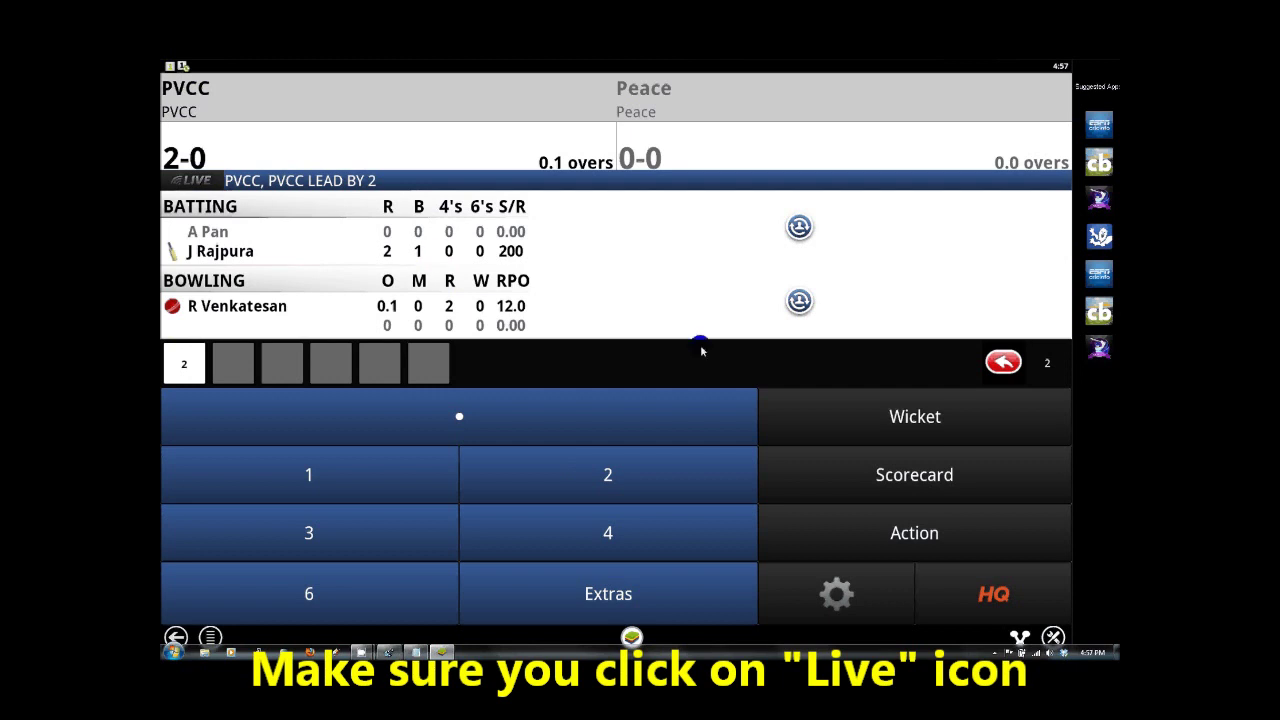
pyautogui.click(1007, 364)
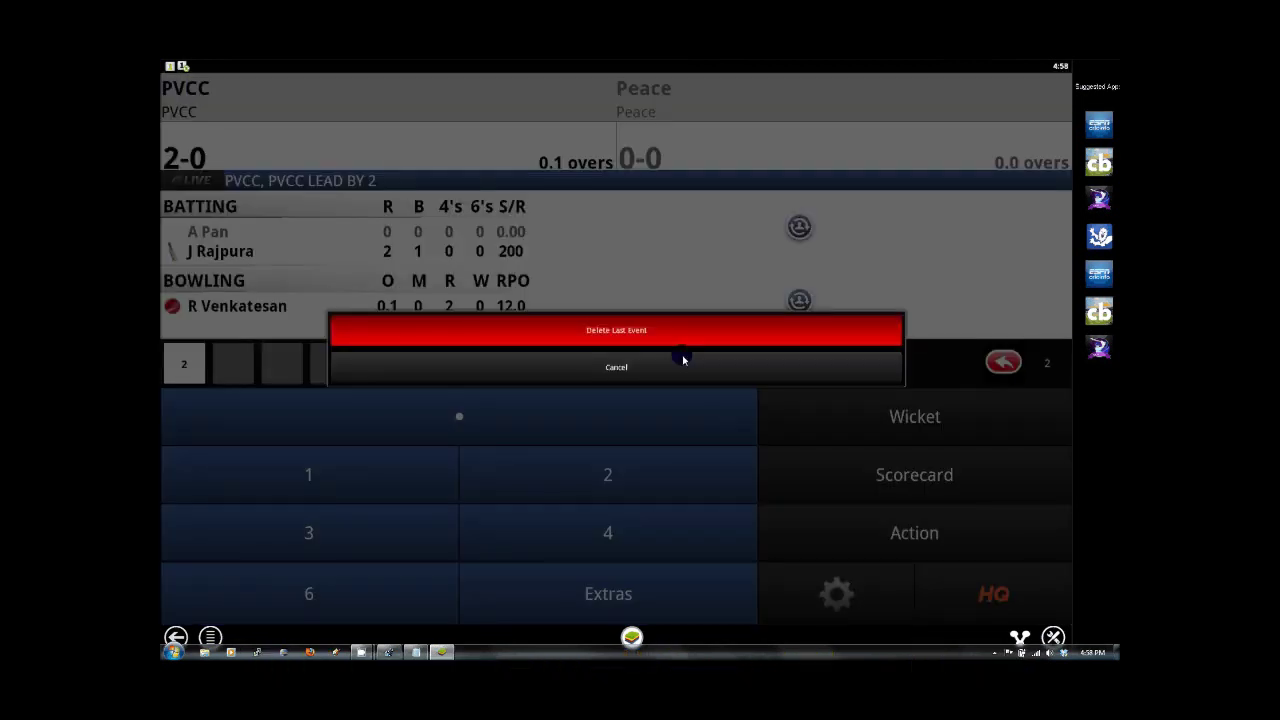
pyautogui.click(641, 336)
pyautogui.click(641, 336)
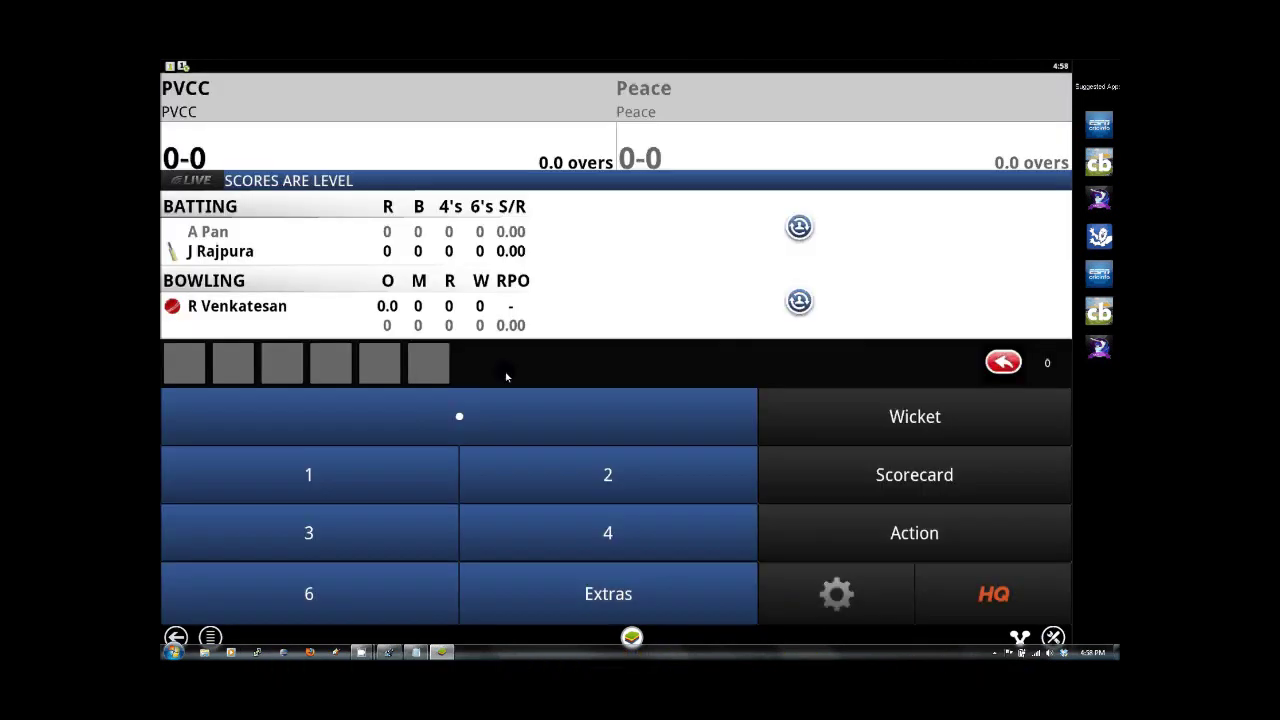
pyautogui.click(556, 433)
pyautogui.click(399, 471)
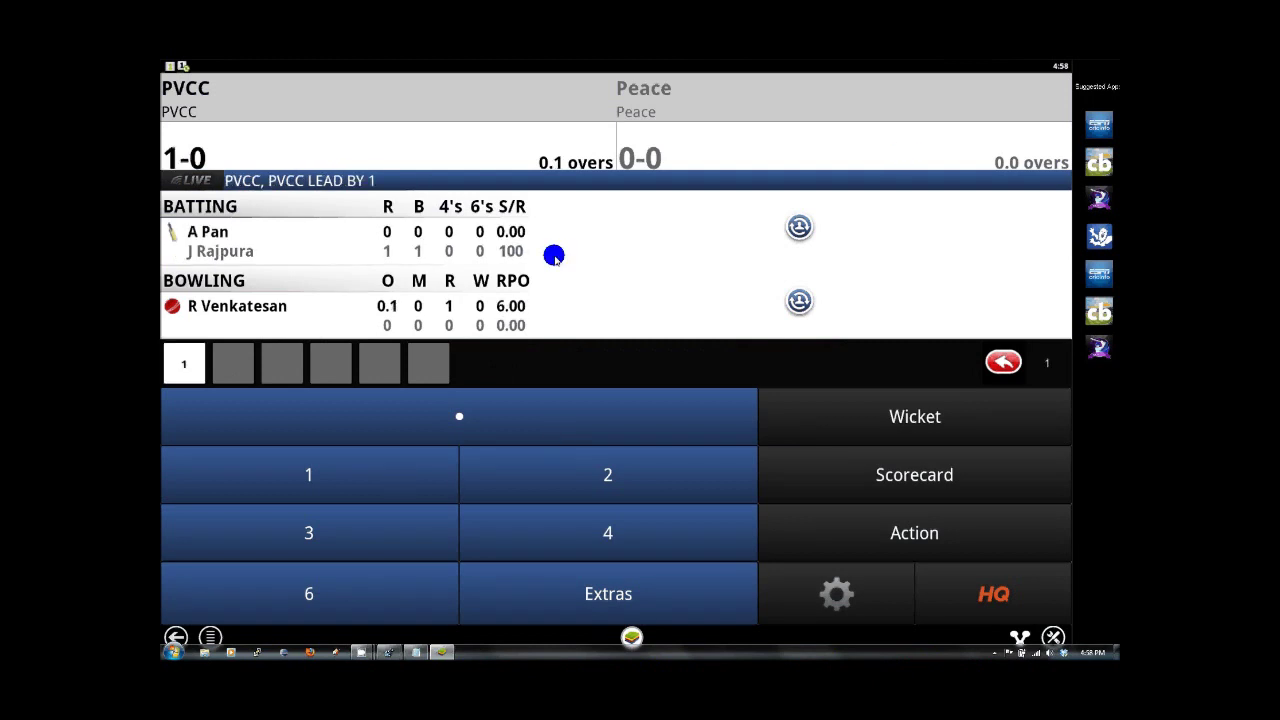